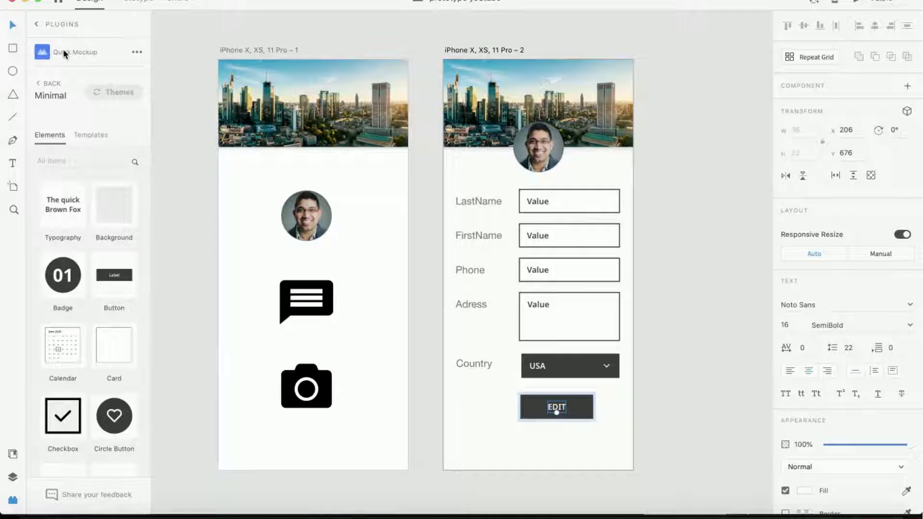
Step: Pick the Minimal theme in Quick Mockup and look through its available elements
{"action": "left_click", "coordinate": [40, 82]}
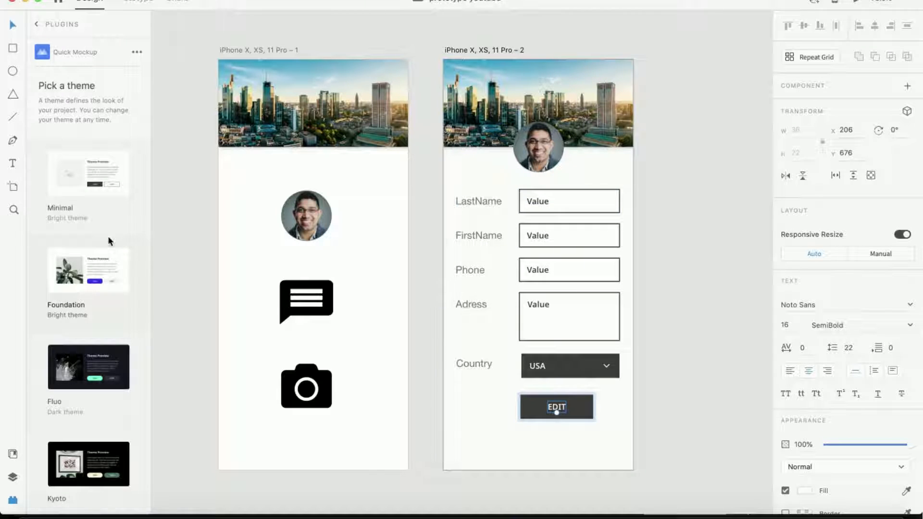
{"action": "left_click", "coordinate": [92, 175]}
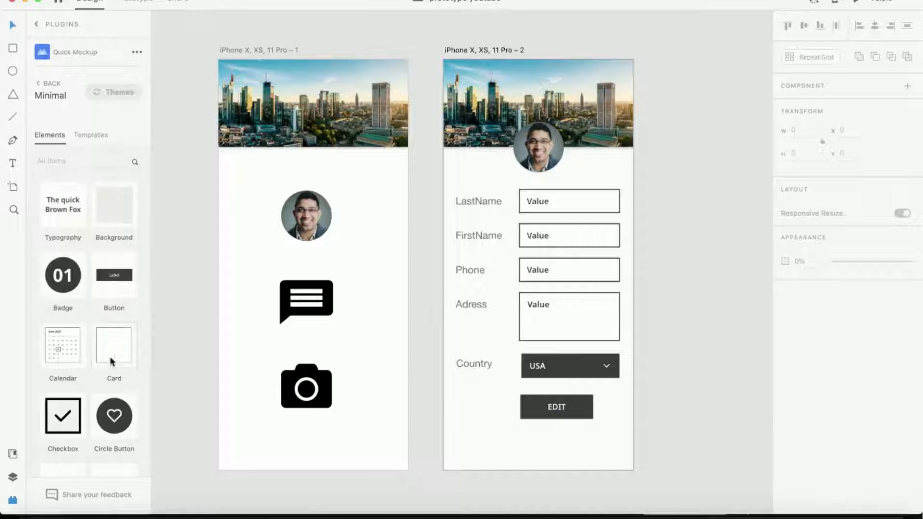
{"action": "scroll", "coordinate": [91, 391], "scroll_direction": "down", "scroll_amount": 5}
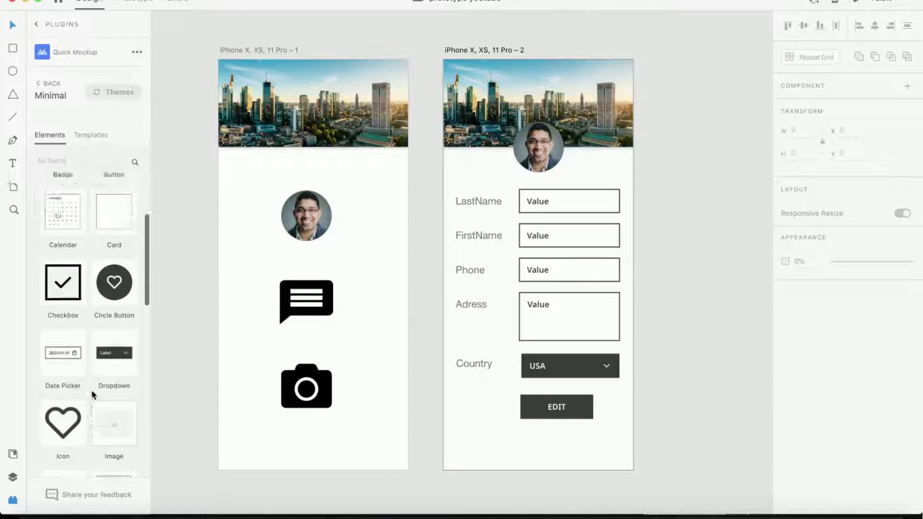
{"action": "scroll", "coordinate": [91, 392], "scroll_direction": "up", "scroll_amount": 5}
Step: Try the Foundation and Fluo themes on the second iPhone artboard
{"action": "left_click", "coordinate": [491, 48]}
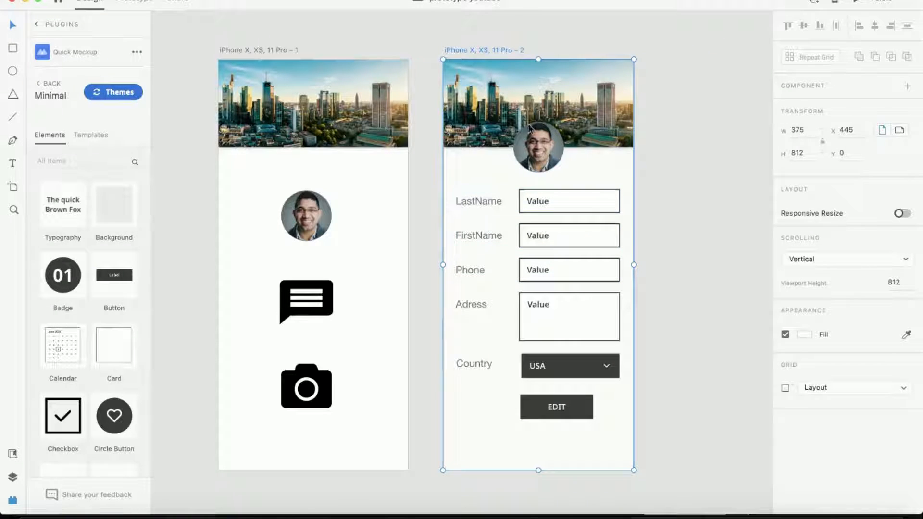
{"action": "left_click", "coordinate": [504, 33]}
{"action": "left_click", "coordinate": [491, 49]}
{"action": "left_click", "coordinate": [110, 93]}
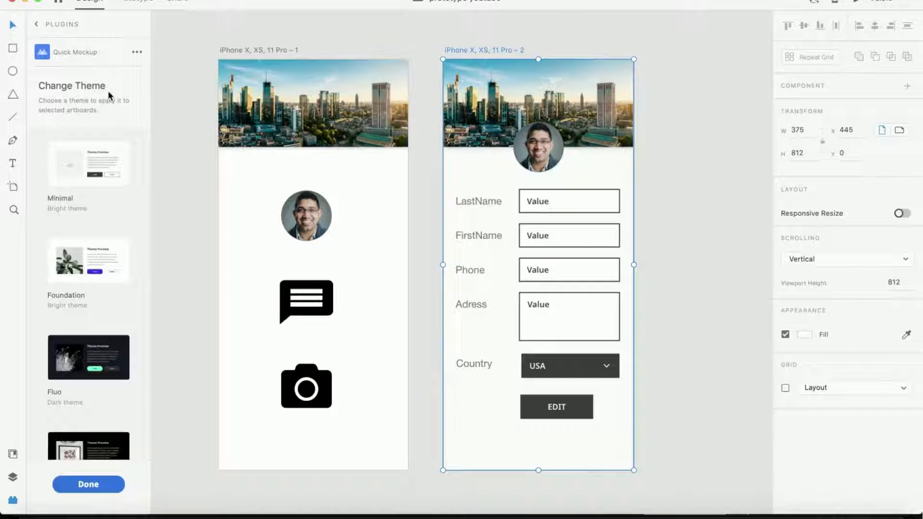
{"action": "left_click", "coordinate": [95, 267]}
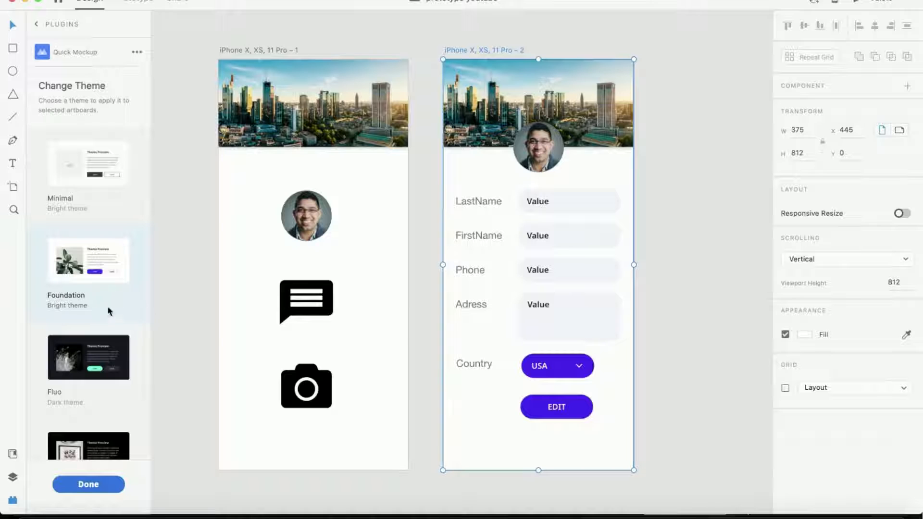
{"action": "left_click", "coordinate": [96, 365]}
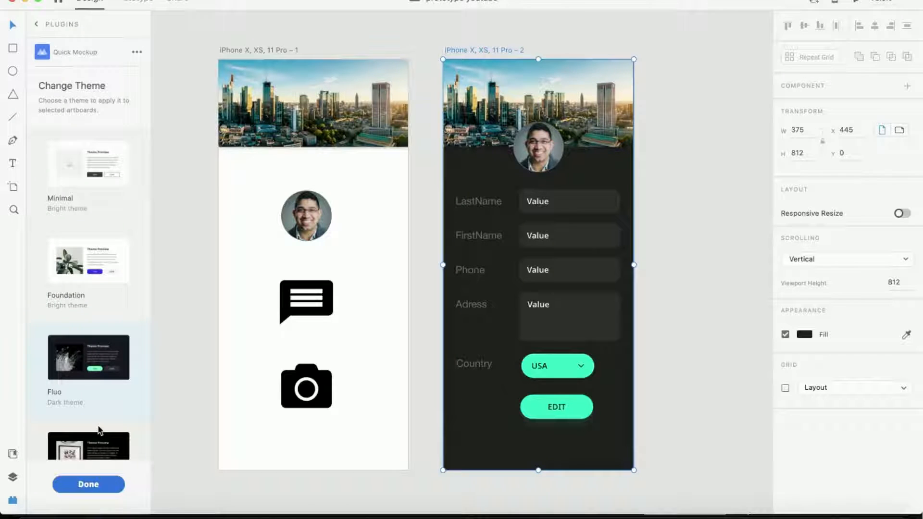
Step: Try the Kyoto theme, the Malibu theme and the bright theme listed after Malibu on the second artboard
{"action": "scroll", "coordinate": [98, 435], "scroll_direction": "down", "scroll_amount": 5}
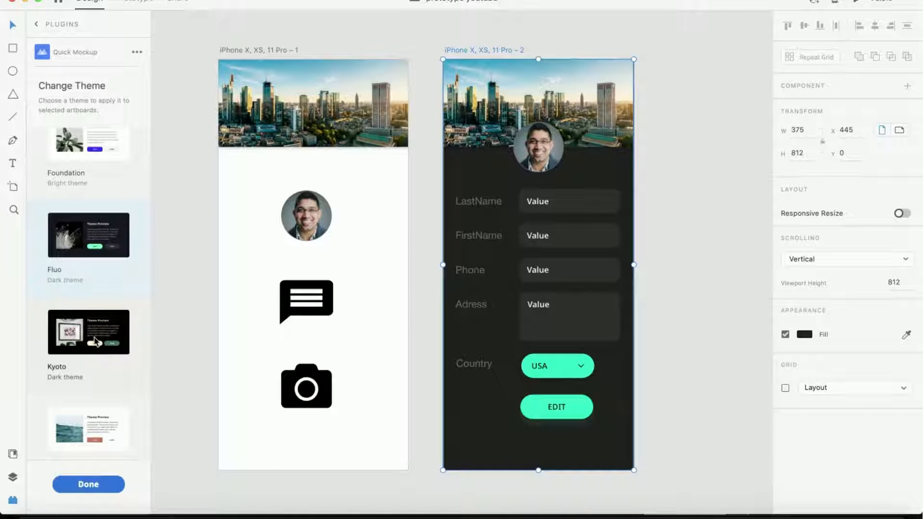
{"action": "left_click", "coordinate": [95, 341]}
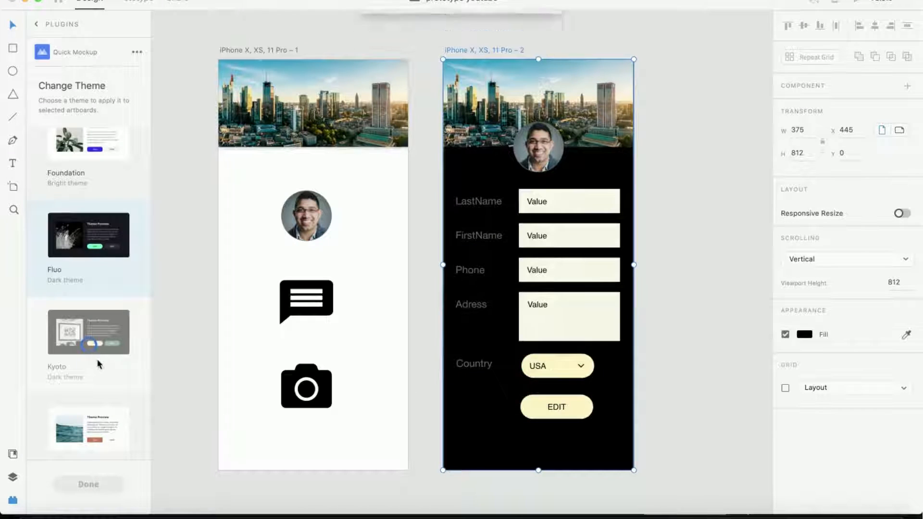
{"action": "scroll", "coordinate": [101, 361], "scroll_direction": "down", "scroll_amount": 2}
{"action": "scroll", "coordinate": [101, 360], "scroll_direction": "down", "scroll_amount": 3}
{"action": "left_click", "coordinate": [90, 339]}
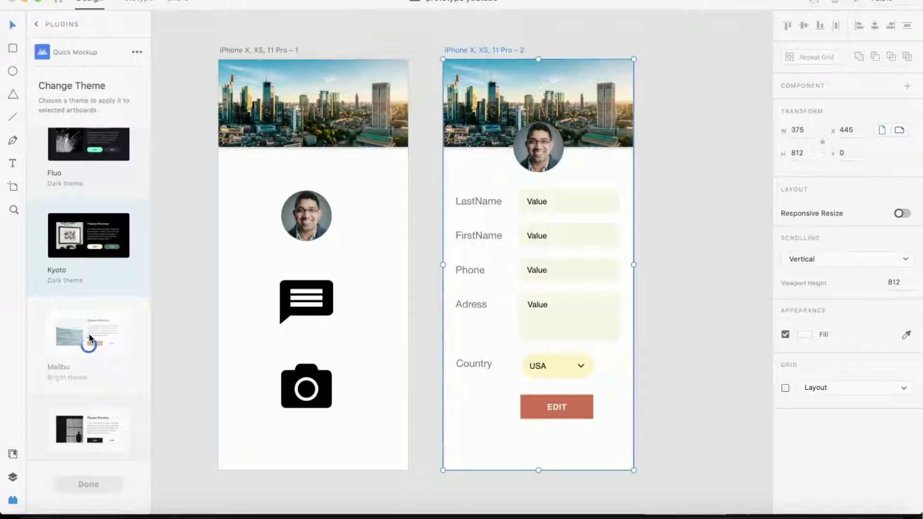
{"action": "left_click", "coordinate": [89, 426]}
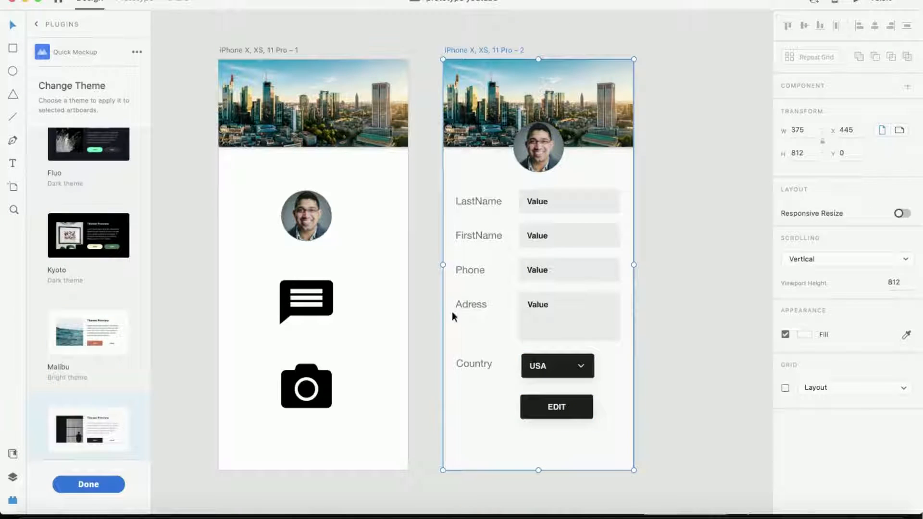
Step: Apply the Minimal theme to the second iPhone artboard
{"action": "scroll", "coordinate": [81, 235], "scroll_direction": "up", "scroll_amount": 3}
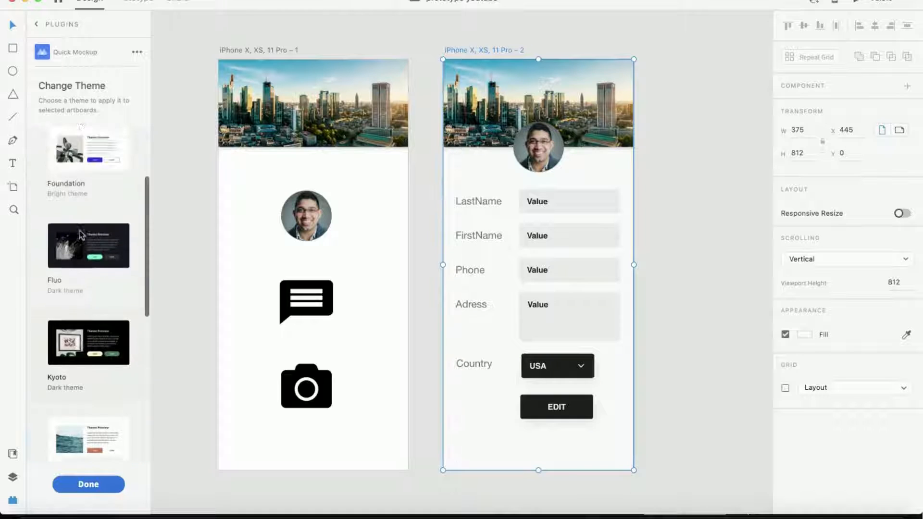
{"action": "scroll", "coordinate": [81, 234], "scroll_direction": "up", "scroll_amount": 3}
{"action": "left_click", "coordinate": [122, 202]}
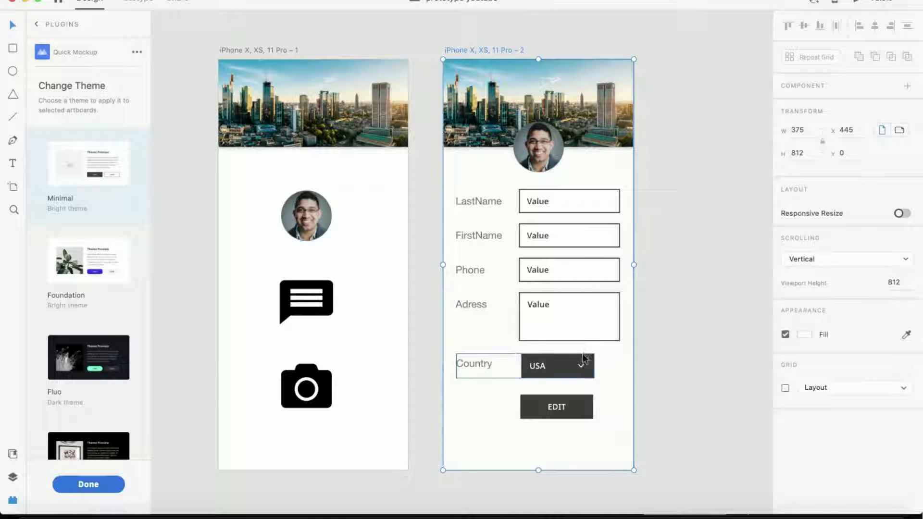
Step: Widen the Country dropdown to about 201 so both its edges line up with the input fields above
{"action": "left_click", "coordinate": [557, 368]}
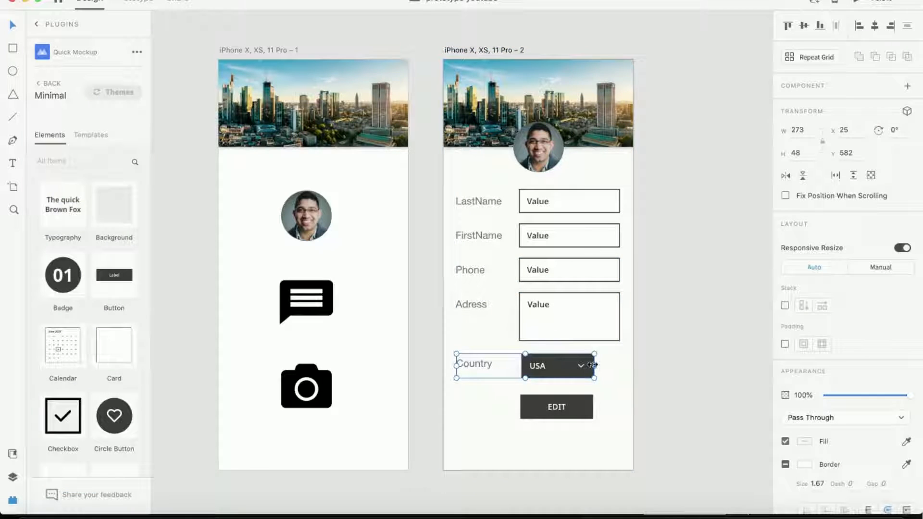
{"action": "left_click_drag", "start_coordinate": [596, 365], "coordinate": [619, 361]}
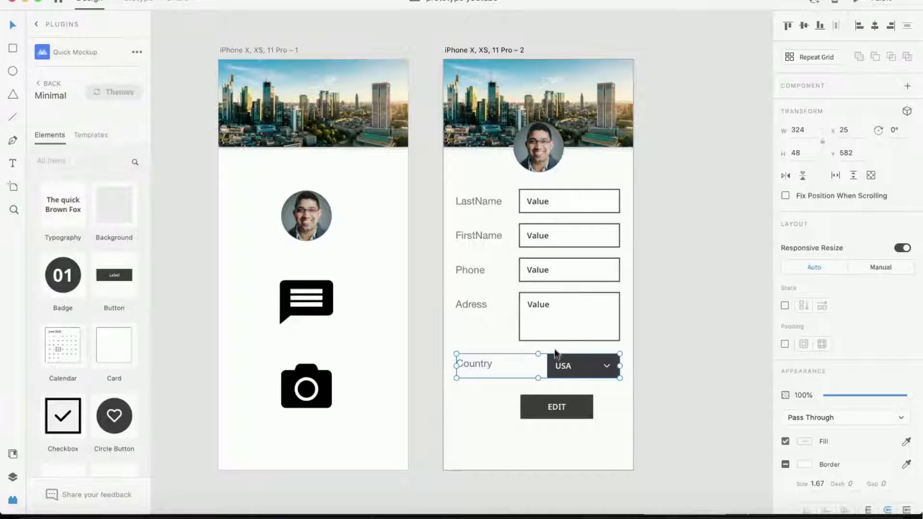
{"action": "double_click", "coordinate": [551, 371]}
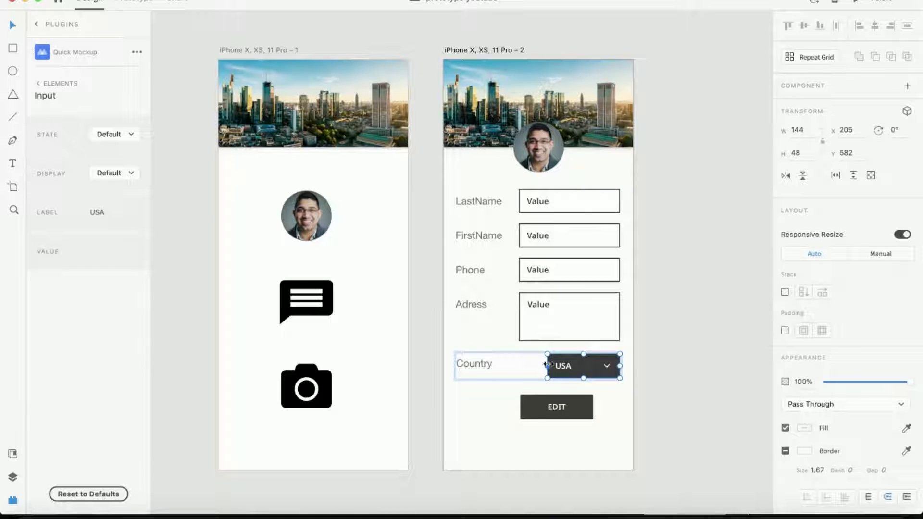
{"action": "left_click_drag", "start_coordinate": [547, 366], "coordinate": [518, 365]}
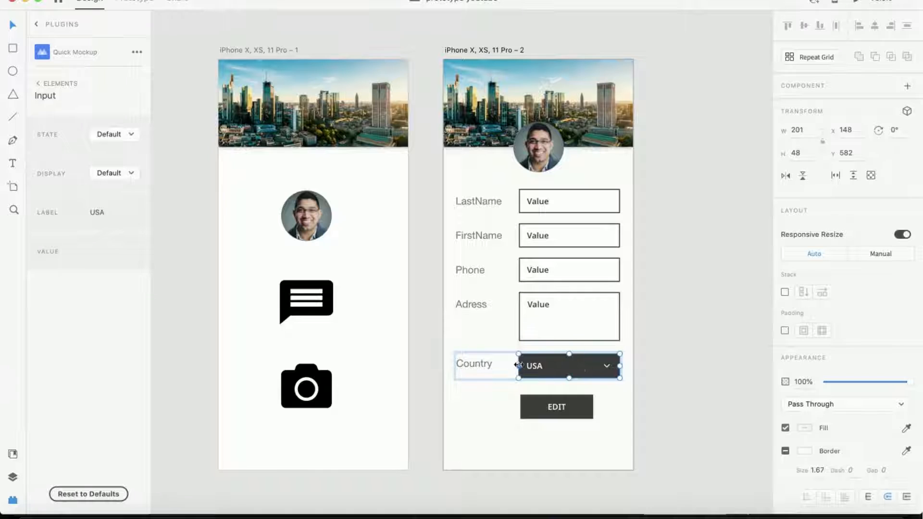
Step: Widen the EDIT button to about 197 so its right edge lines up with the Country dropdown
{"action": "left_click", "coordinate": [561, 412]}
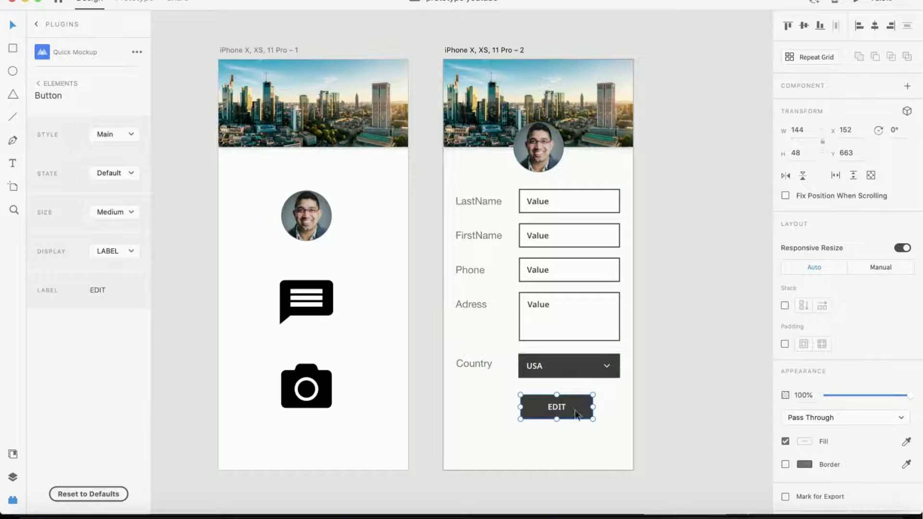
{"action": "left_click_drag", "start_coordinate": [593, 406], "coordinate": [620, 405]}
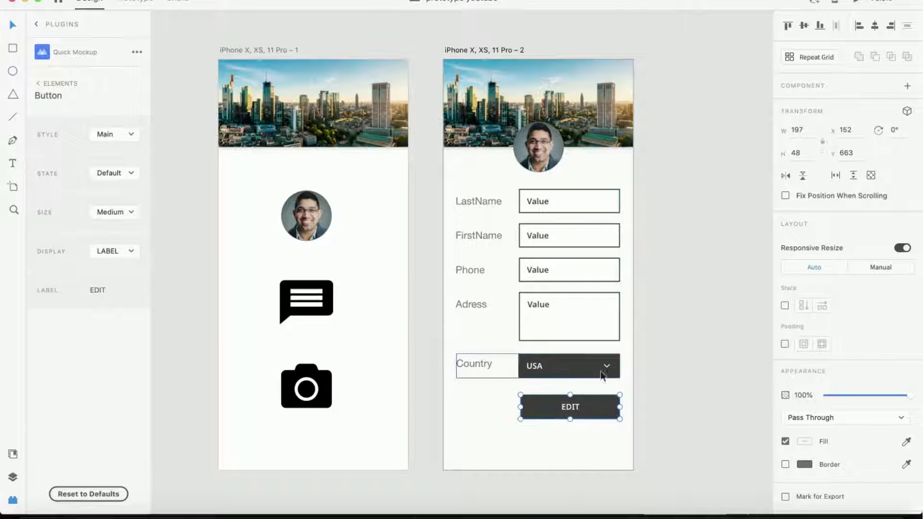
{"action": "left_click", "coordinate": [651, 316]}
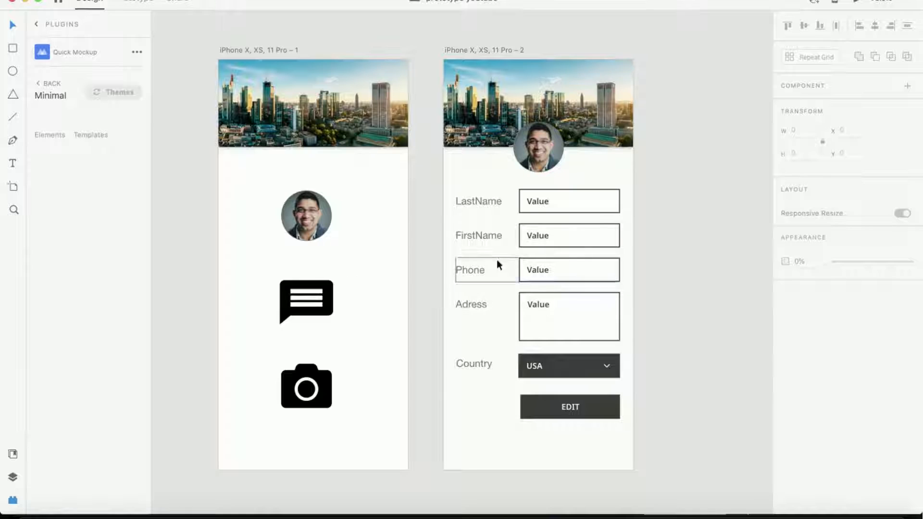
Step: Switch to Prototype mode and link the profile picture on the first artboard to the second iPhone artboard
{"action": "left_click", "coordinate": [137, 4]}
{"action": "left_click", "coordinate": [302, 211]}
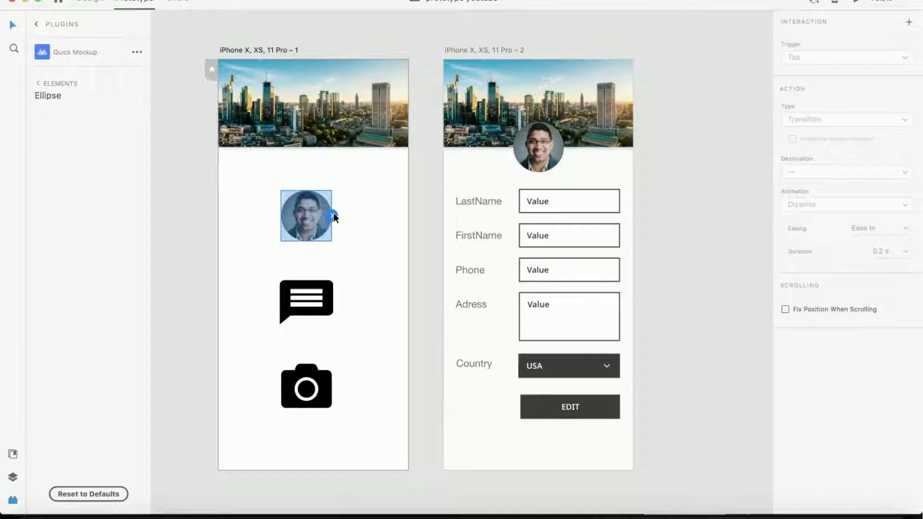
{"action": "left_click_drag", "start_coordinate": [437, 195], "coordinate": [468, 187]}
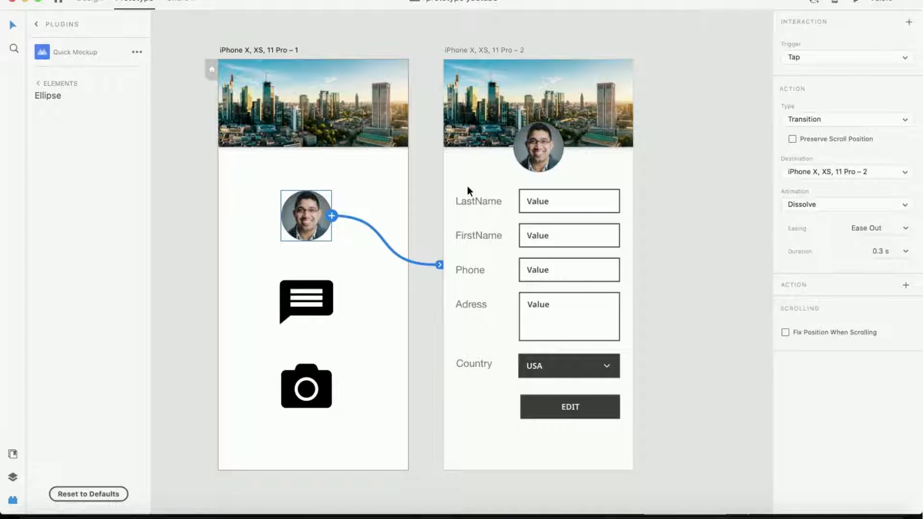
Step: Review the link's trigger and action type options, keeping Tap as the trigger and Transition as the type
{"action": "left_click", "coordinate": [807, 58]}
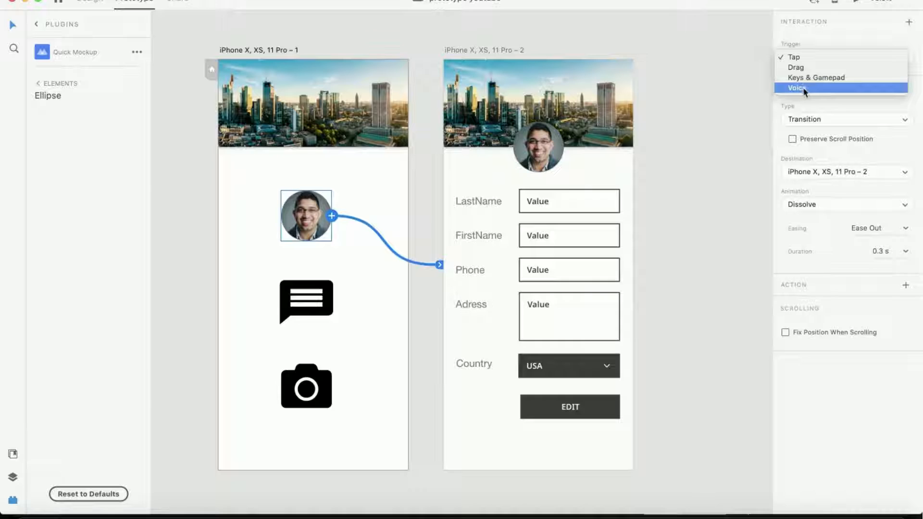
{"action": "left_click", "coordinate": [801, 56]}
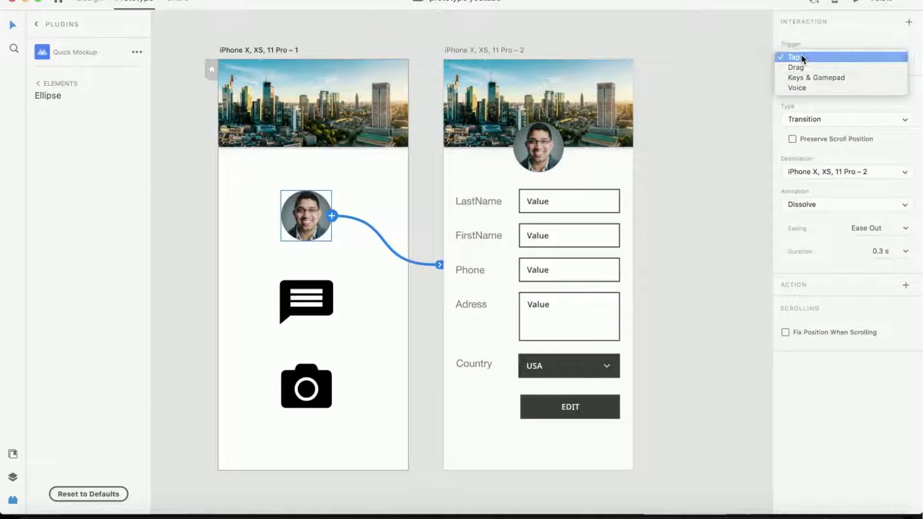
{"action": "left_click", "coordinate": [809, 120]}
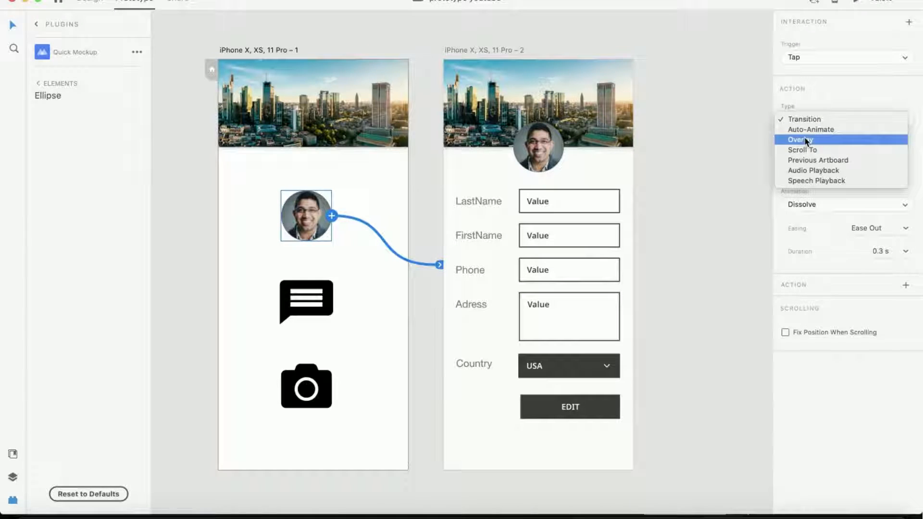
{"action": "left_click", "coordinate": [806, 120]}
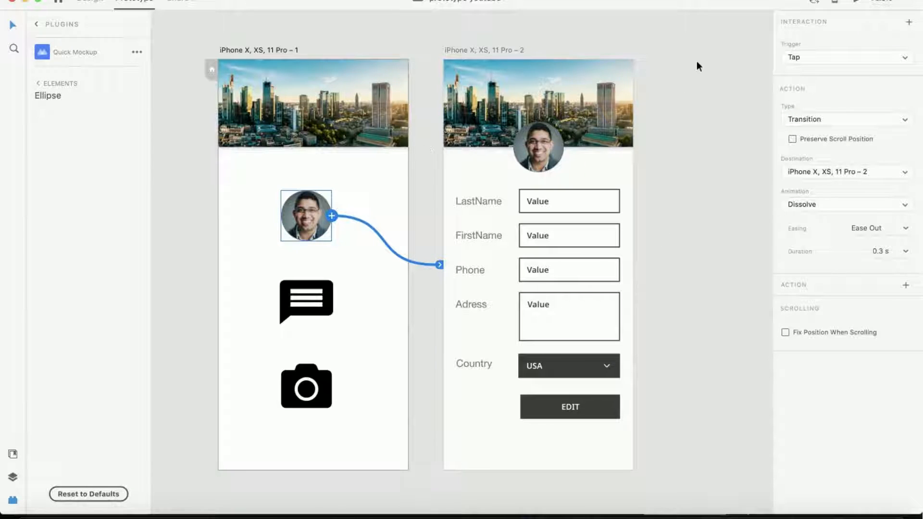
Step: Preview the prototype, test the profile picture link to the form screen, and close the preview
{"action": "left_click", "coordinate": [855, 3]}
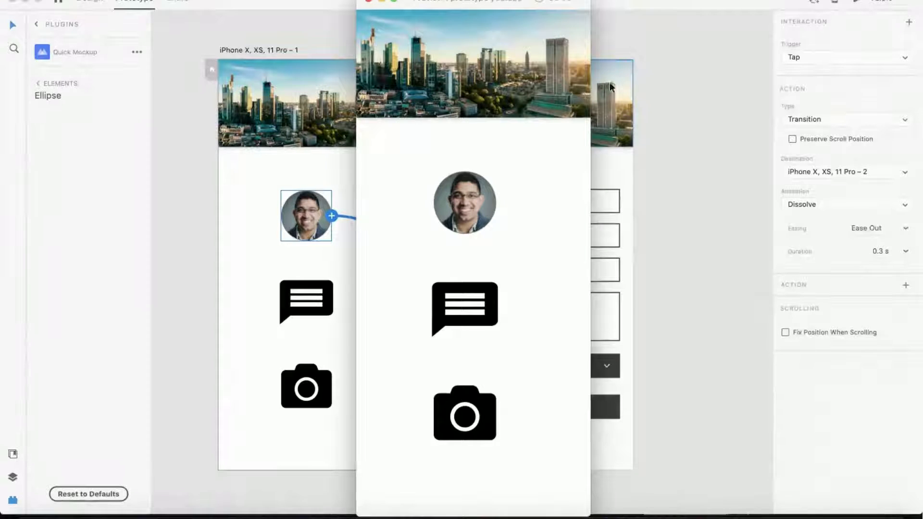
{"action": "left_click", "coordinate": [466, 200]}
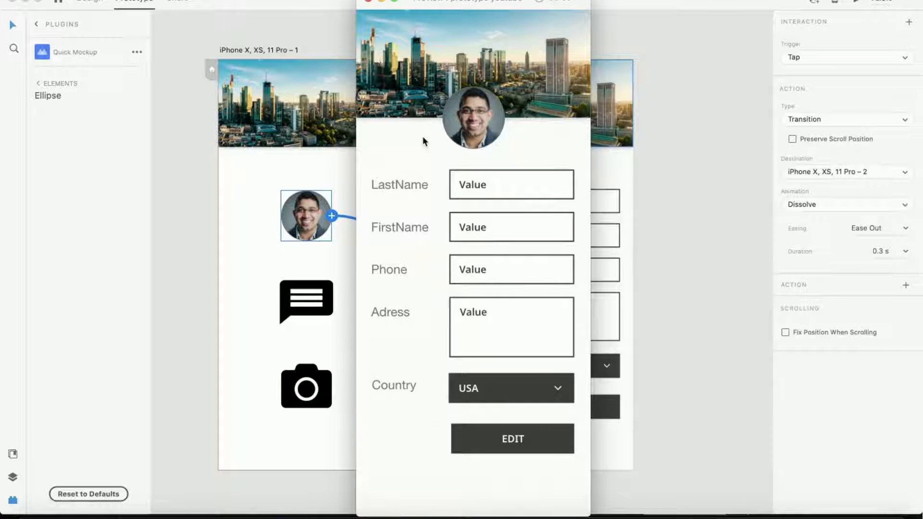
{"action": "left_click", "coordinate": [368, 1]}
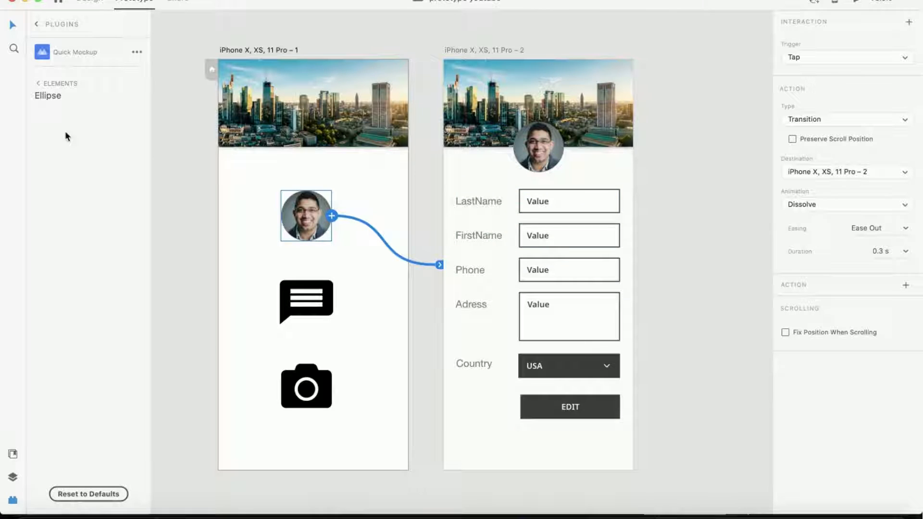
Step: Add a Tag element from Quick Mockup's Minimal theme at the lower left of the second iPhone artboard
{"action": "left_click", "coordinate": [37, 24]}
{"action": "left_click", "coordinate": [63, 73]}
{"action": "left_click", "coordinate": [45, 85]}
{"action": "left_click", "coordinate": [43, 84]}
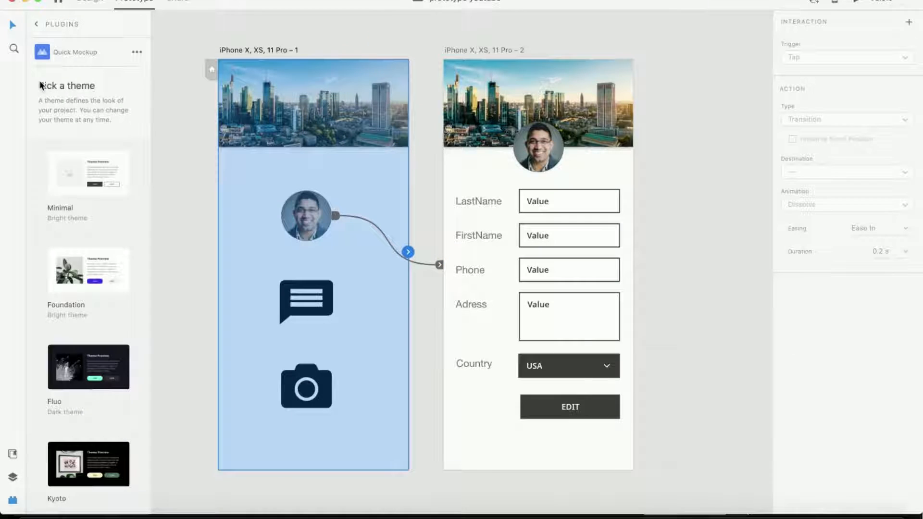
{"action": "left_click", "coordinate": [78, 165]}
{"action": "scroll", "coordinate": [94, 291], "scroll_direction": "down", "scroll_amount": 6}
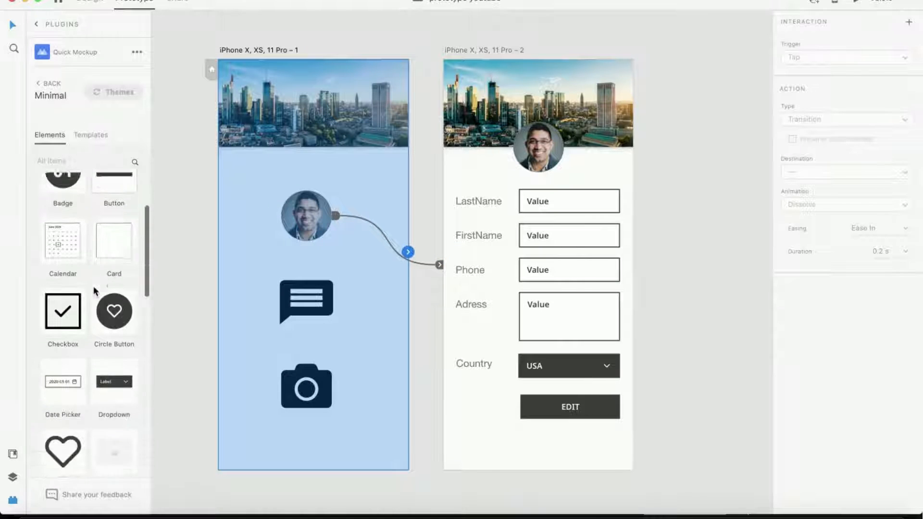
{"action": "scroll", "coordinate": [93, 286], "scroll_direction": "down", "scroll_amount": 8}
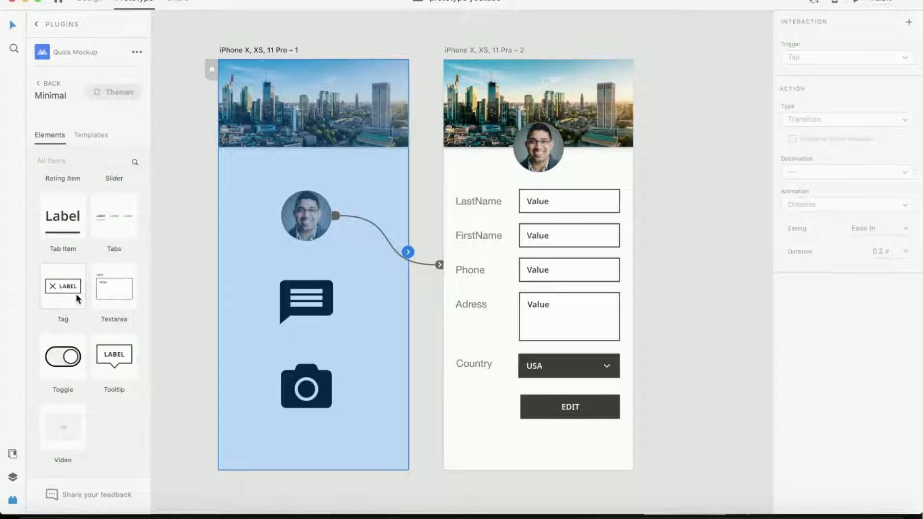
{"action": "left_click_drag", "start_coordinate": [62, 288], "coordinate": [485, 451]}
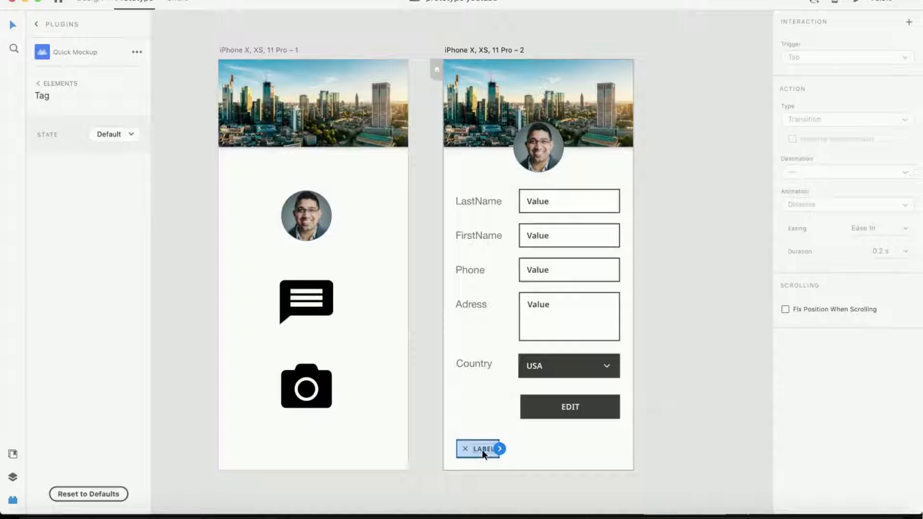
Step: Change the tag's label text to RETURN
{"action": "double_click", "coordinate": [481, 450]}
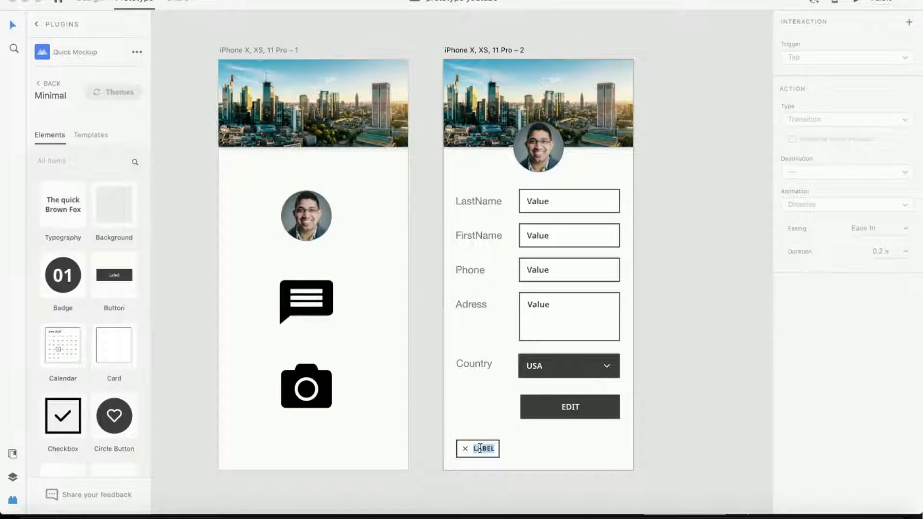
{"action": "type", "text": "RETURN"}
{"action": "key", "text": "Escape"}
{"action": "left_click", "coordinate": [493, 441]}
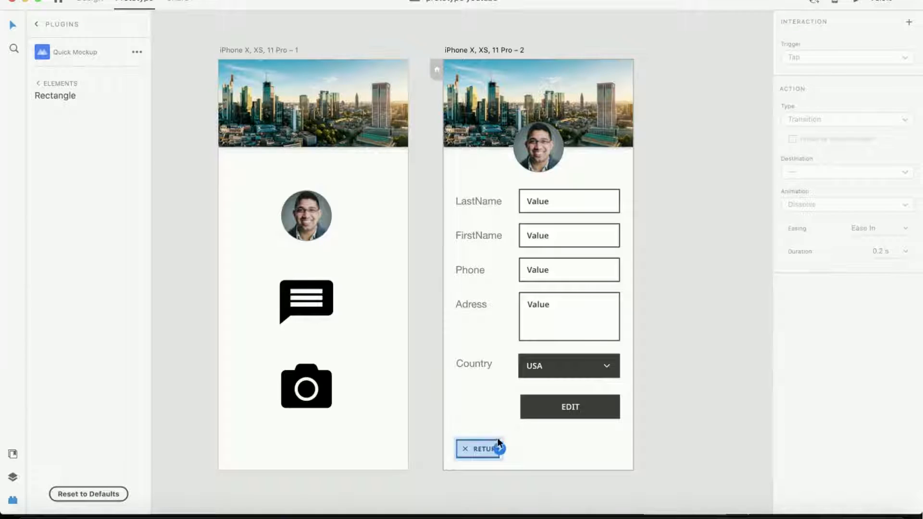
Step: Widen the return tag's outline rectangle on the second artboard so the whole RETURN label fits inside its border
{"action": "left_click", "coordinate": [99, 4]}
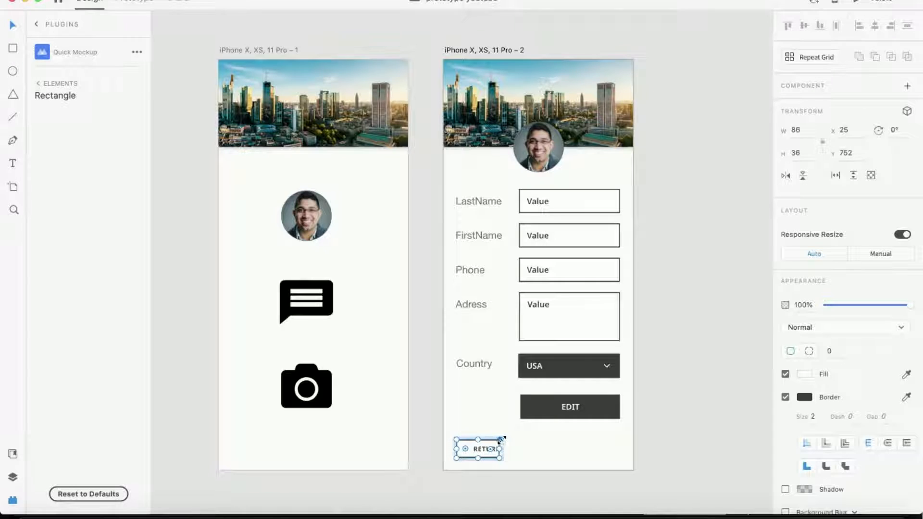
{"action": "left_click_drag", "start_coordinate": [499, 440], "coordinate": [502, 439]}
{"action": "left_click", "coordinate": [497, 427]}
{"action": "left_click", "coordinate": [485, 446]}
{"action": "left_click", "coordinate": [532, 449]}
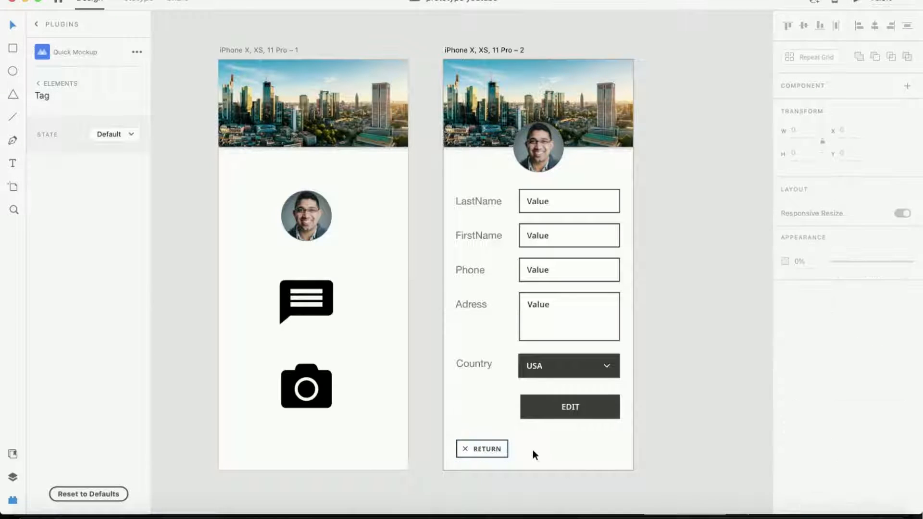
Step: Link the RETURN tag to the iPhone X, XS, 11 Pro – 1 artboard with a Tap-triggered Transition
{"action": "left_click", "coordinate": [493, 449]}
{"action": "left_click", "coordinate": [137, 4]}
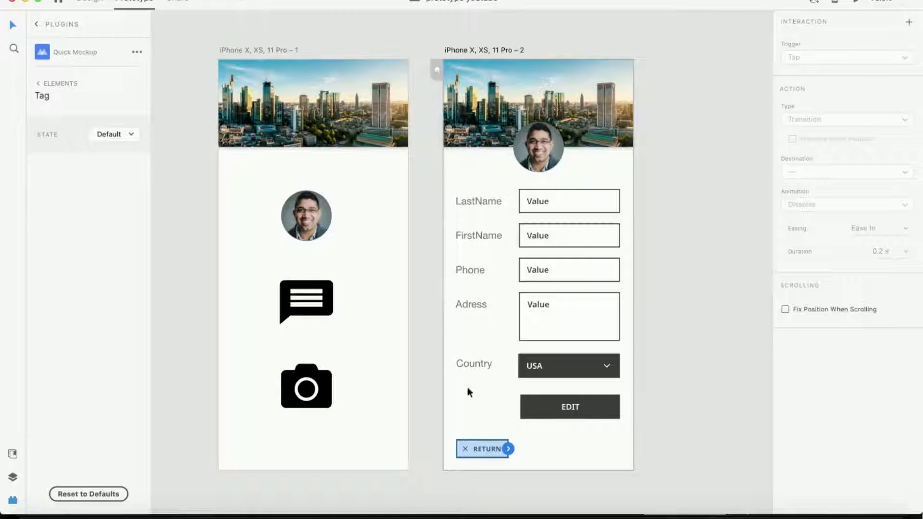
{"action": "left_click_drag", "start_coordinate": [508, 448], "coordinate": [369, 376]}
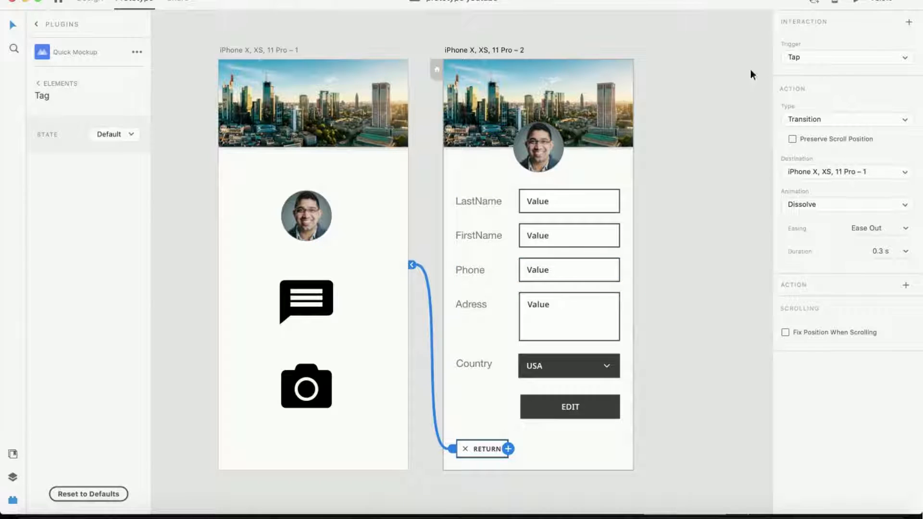
{"action": "left_click", "coordinate": [421, 139]}
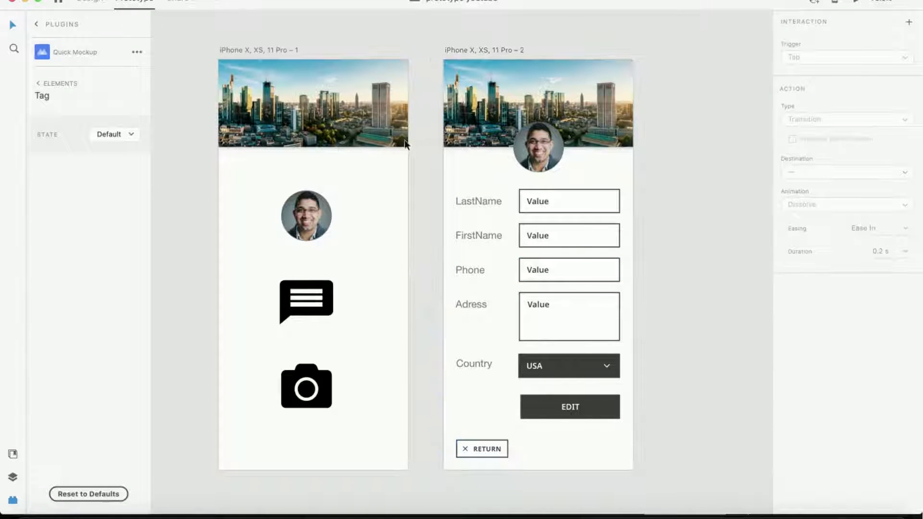
Step: Preview the prototype from the first artboard, test the profile picture and RETURN links back and forth, and close the preview
{"action": "left_click", "coordinate": [405, 142]}
{"action": "left_click", "coordinate": [856, 1]}
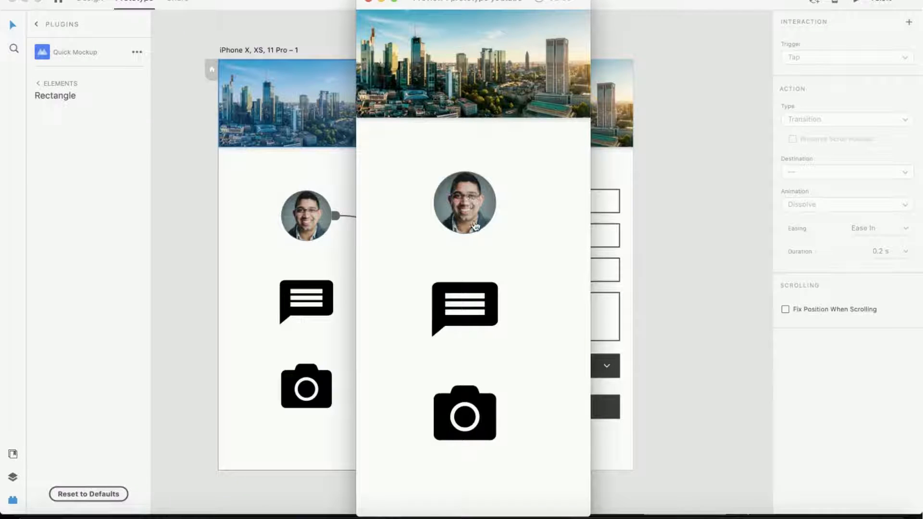
{"action": "left_click", "coordinate": [468, 208]}
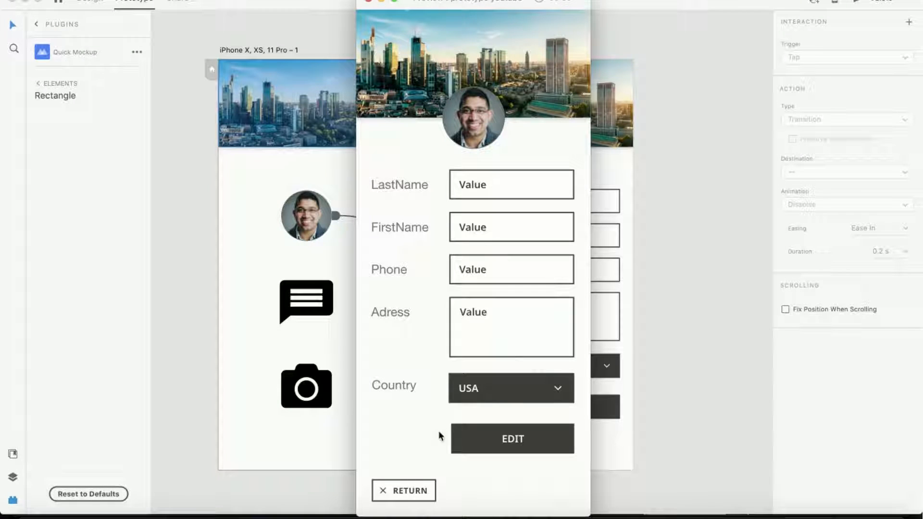
{"action": "left_click", "coordinate": [405, 488]}
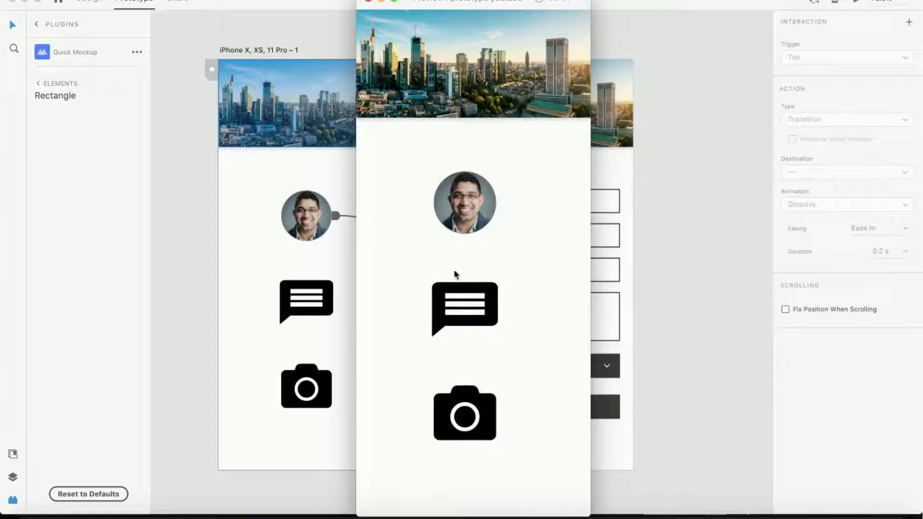
{"action": "left_click", "coordinate": [462, 206]}
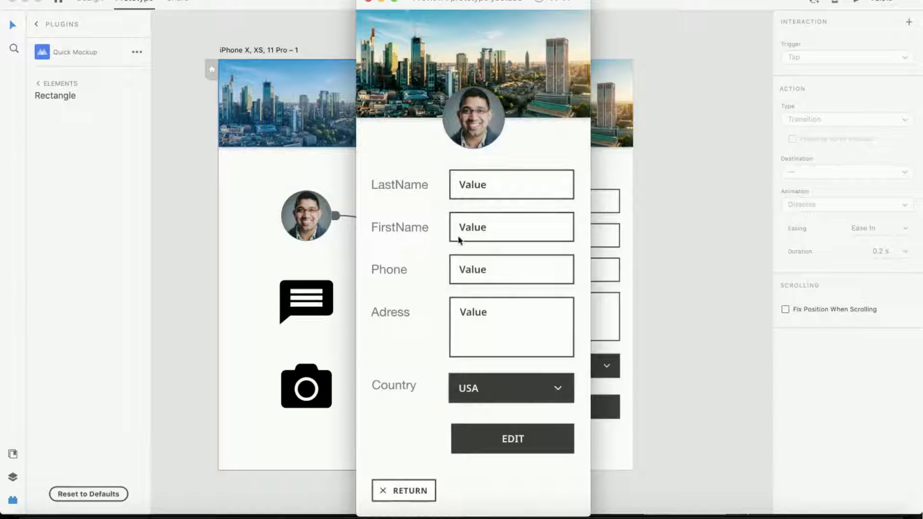
{"action": "left_click", "coordinate": [397, 486]}
{"action": "left_click", "coordinate": [460, 227]}
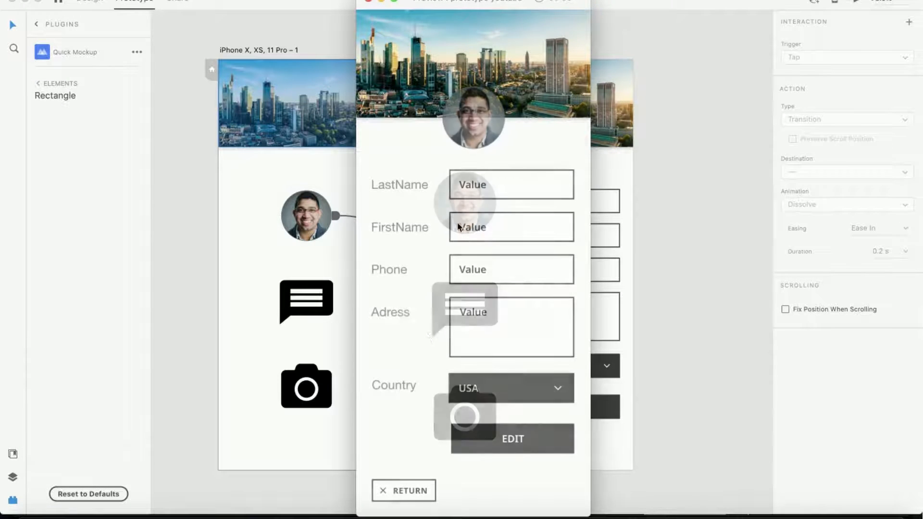
{"action": "left_click", "coordinate": [399, 489]}
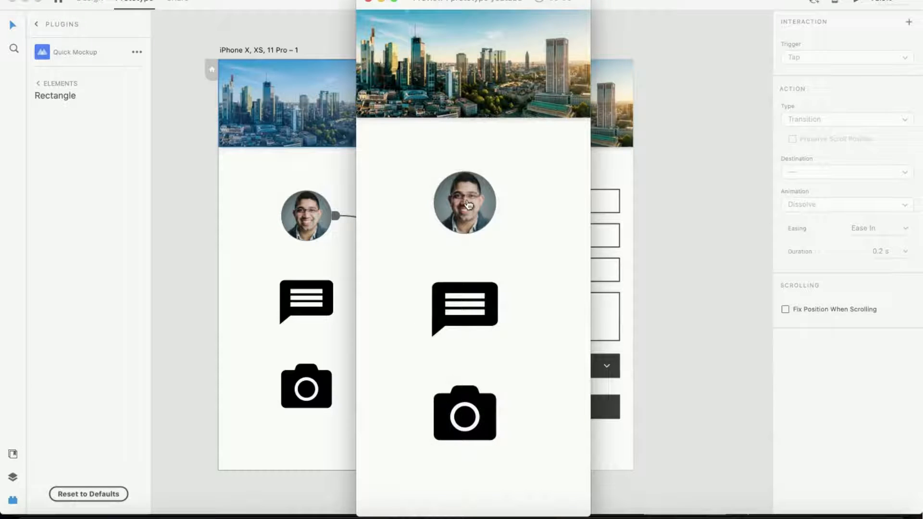
{"action": "left_click", "coordinate": [369, 1]}
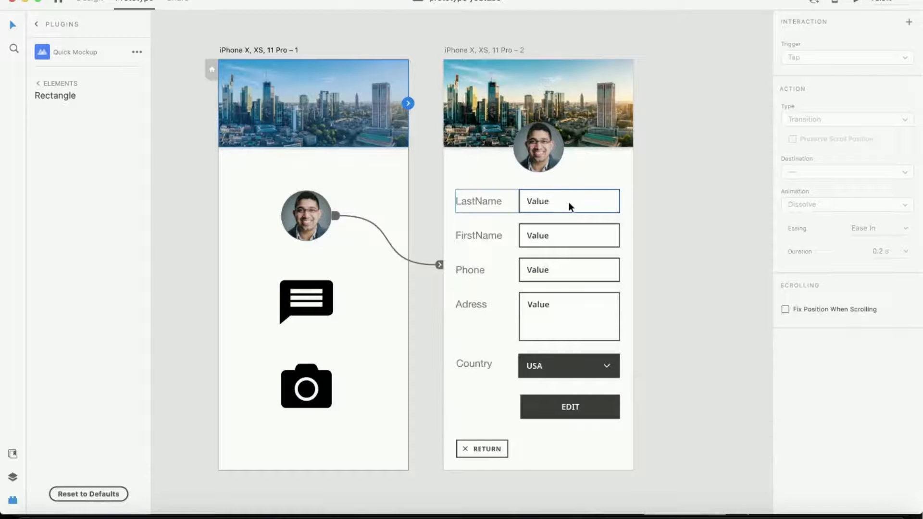